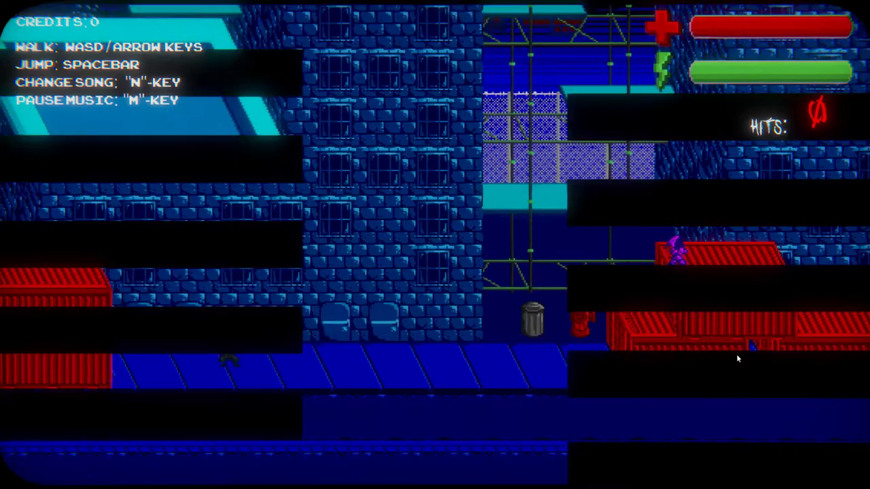
# - Walk the hero right along the alley sidewalk
pyautogui.press('Right')
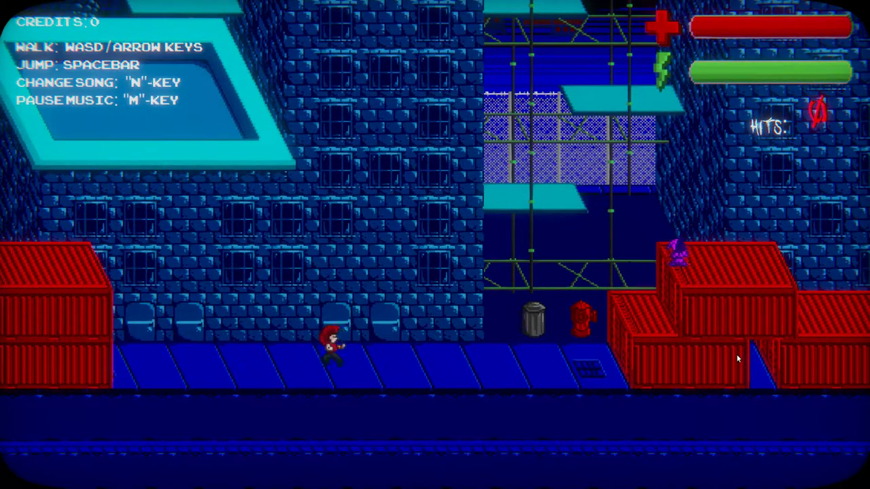
# - Restart Raze, bring it back to fullscreen, and choose START NEW to reach difficulty selection
pyautogui.press('Escape')
pyautogui.click(677, 340)
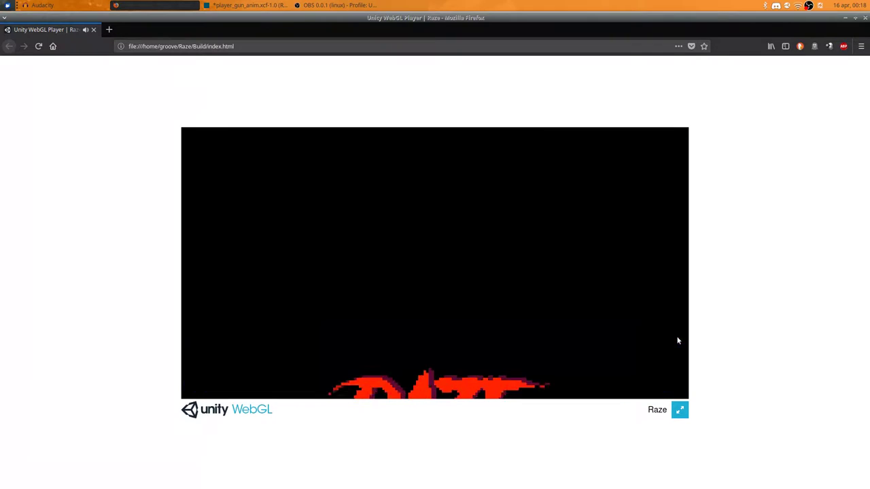
pyautogui.press('Escape')
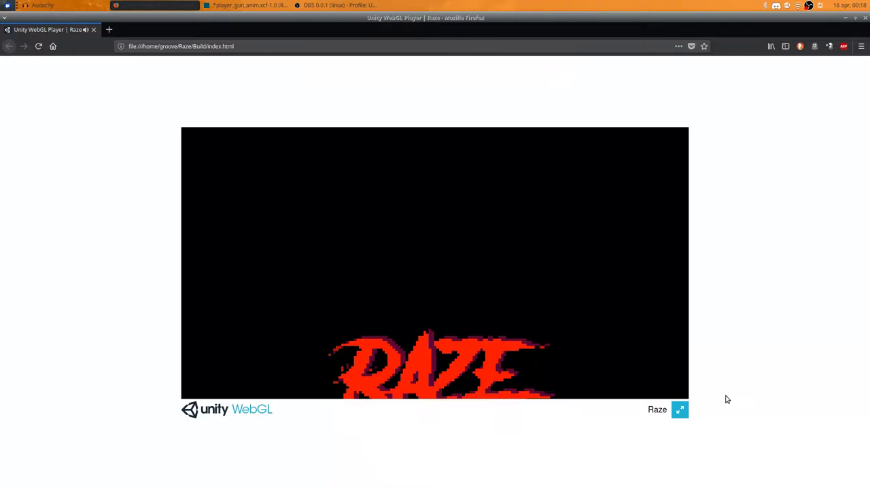
pyautogui.click(681, 410)
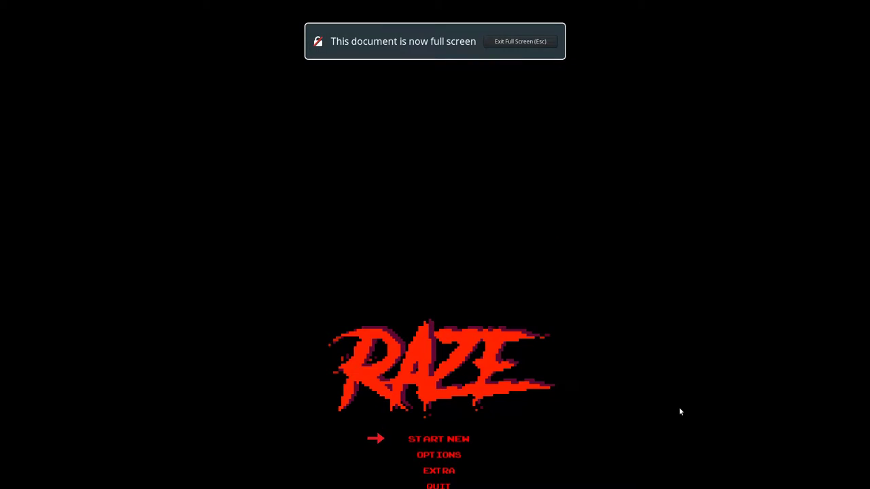
pyautogui.press('Escape')
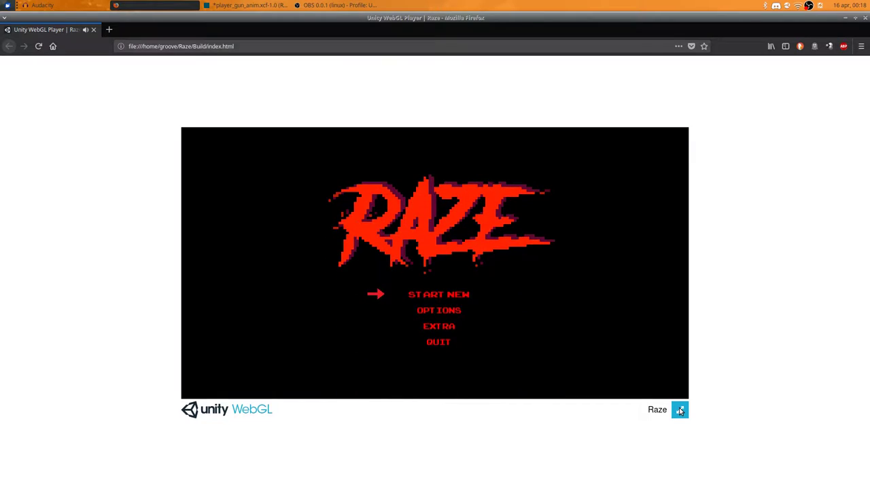
pyautogui.click(679, 411)
pyautogui.press('Return')
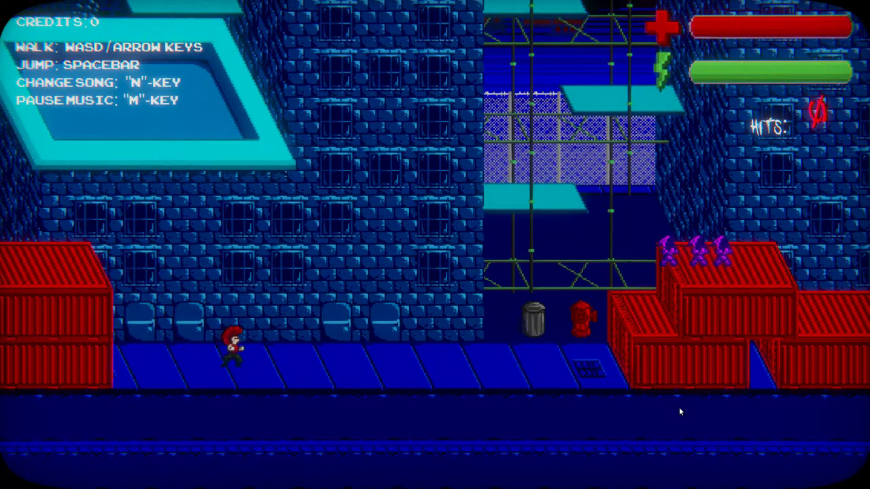
# - Walk the hero a few steps right in the new game's alley level
pyautogui.press('d')
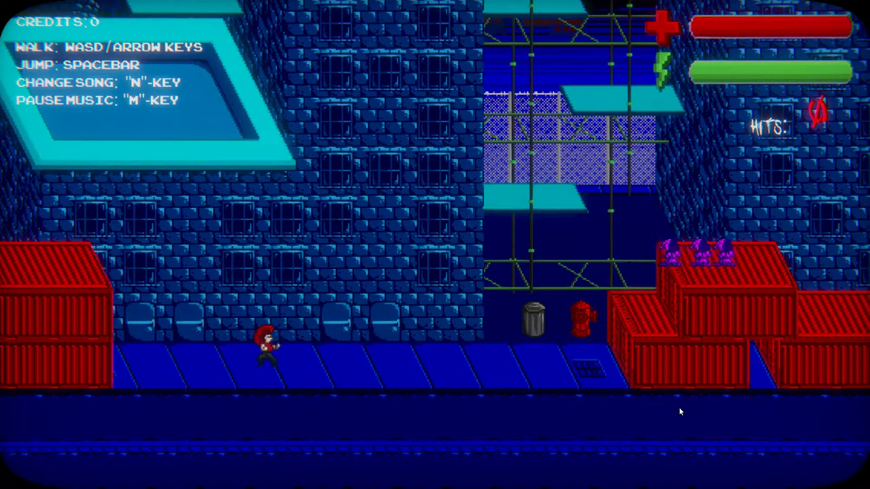
# - Close in on the purple enemy and whip it until it explodes
pyautogui.press('d')
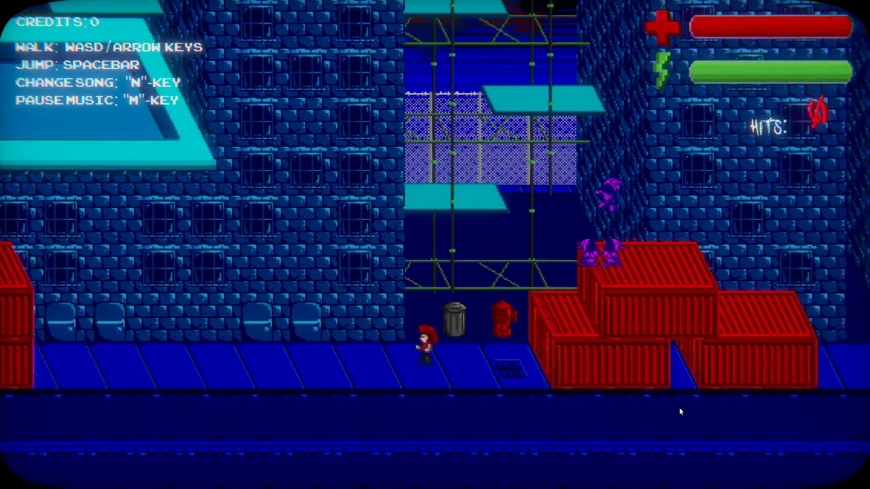
pyautogui.press('a')
pyautogui.press('d')
pyautogui.click(679, 412)
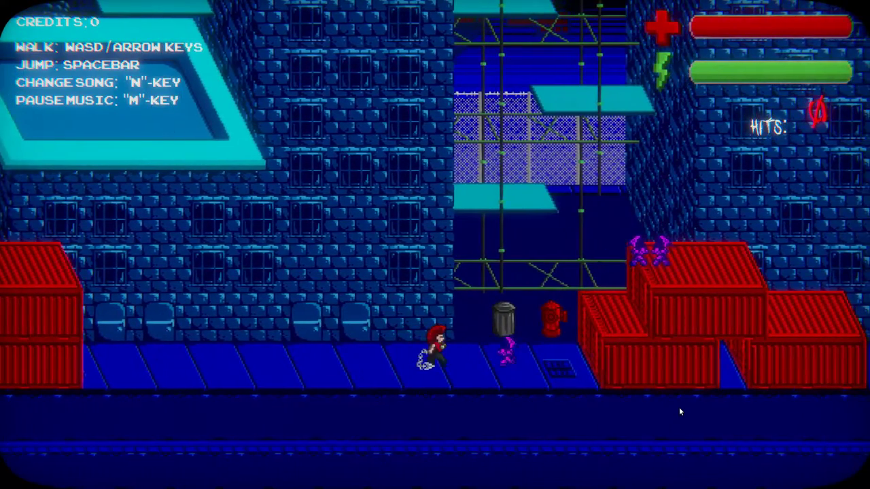
pyautogui.press('a')
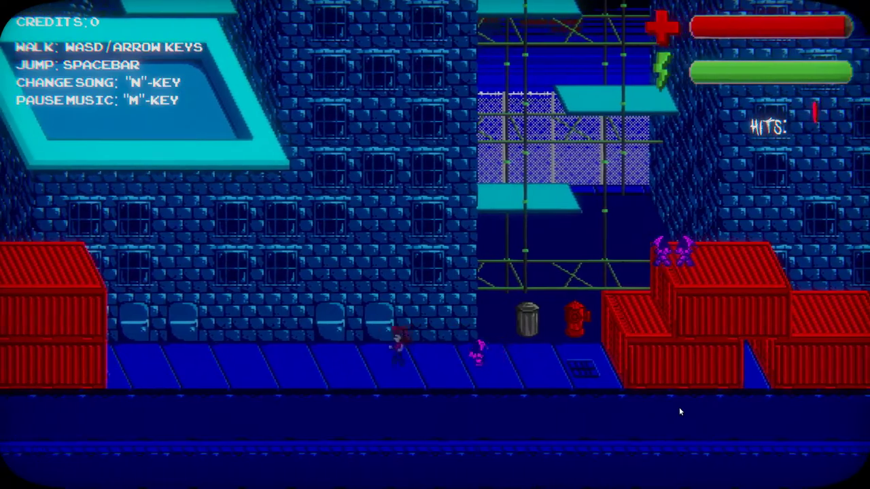
pyautogui.press('a')
pyautogui.click(679, 411)
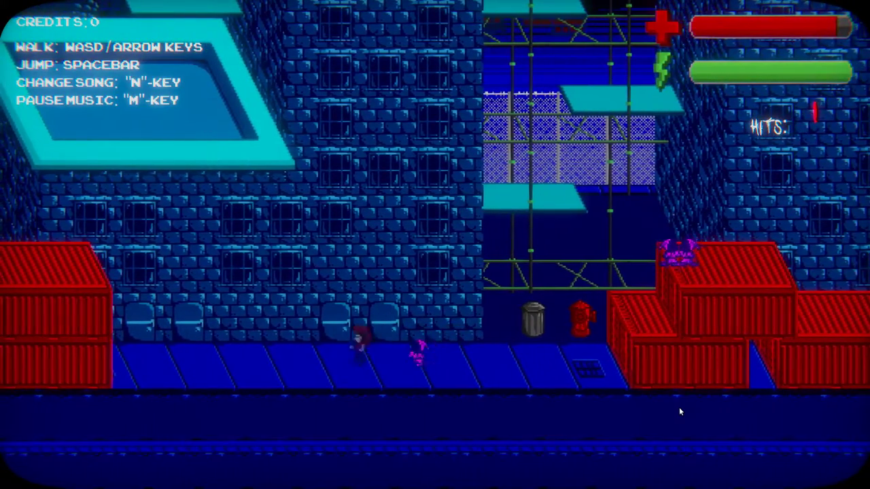
pyautogui.press('a')
pyautogui.click(680, 411)
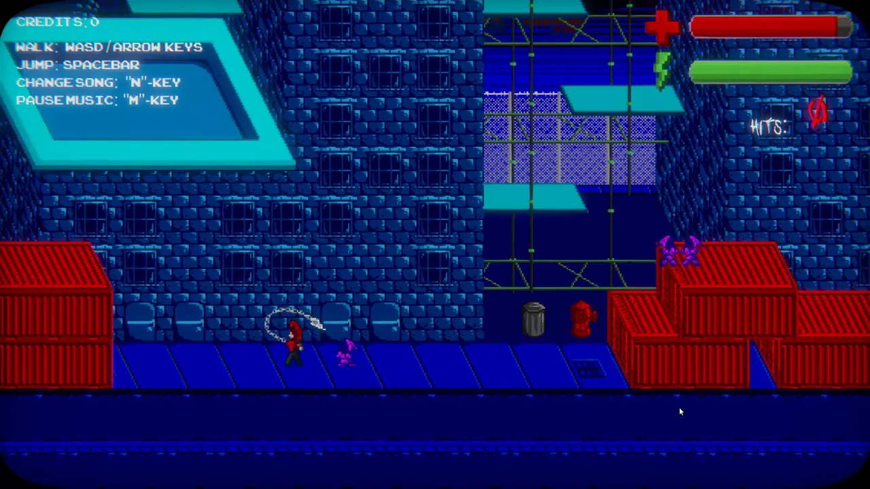
# - Pace left and right along the sidewalk, swinging the chain whip in both directions
pyautogui.press('a')
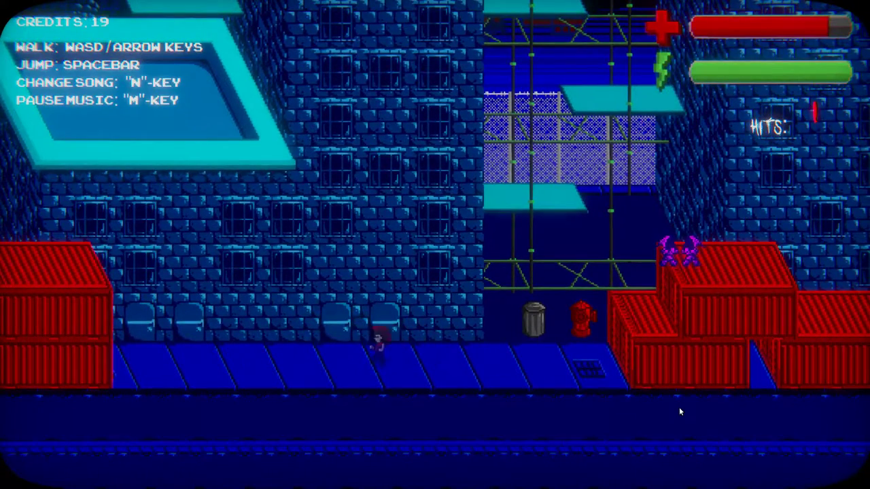
pyautogui.press('d')
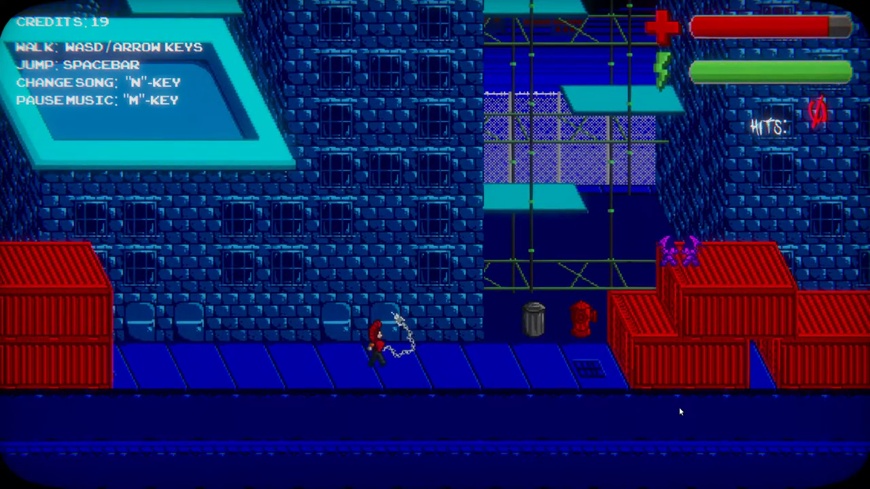
pyautogui.click(679, 408)
pyautogui.press('a')
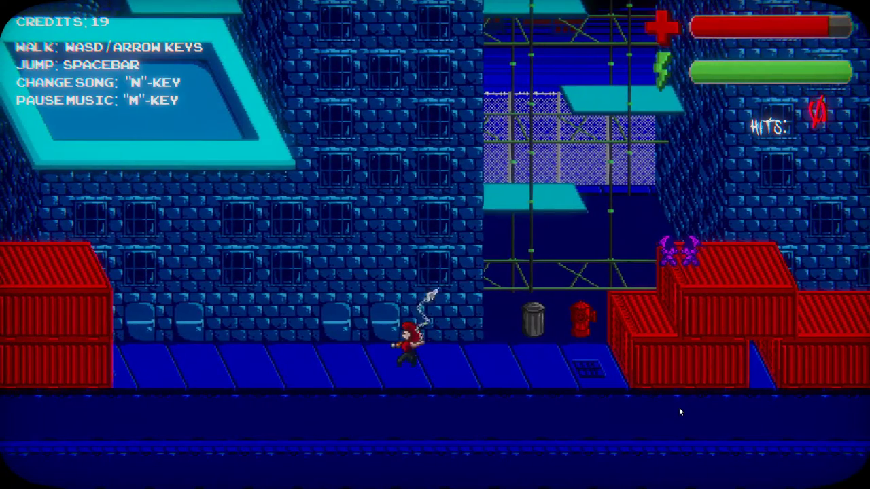
pyautogui.click(680, 412)
pyautogui.press('a')
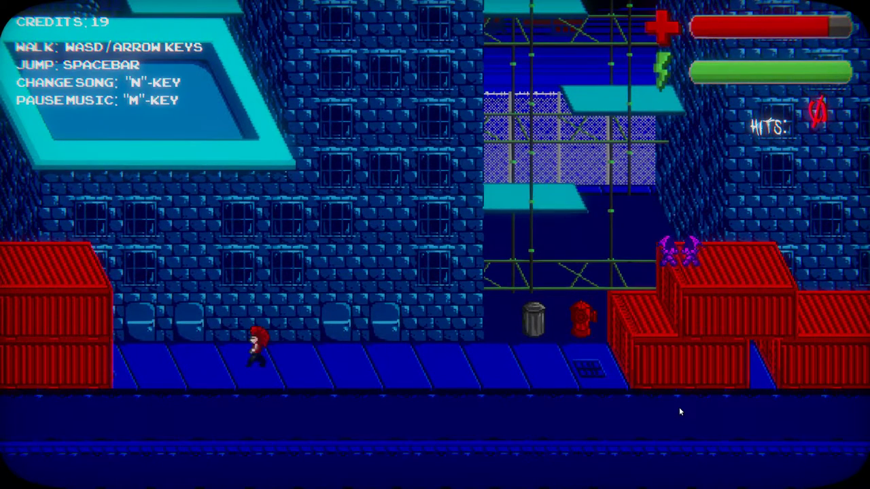
pyautogui.click(680, 411)
pyautogui.press('d')
pyautogui.click(680, 411)
pyautogui.press('d')
pyautogui.click(679, 411)
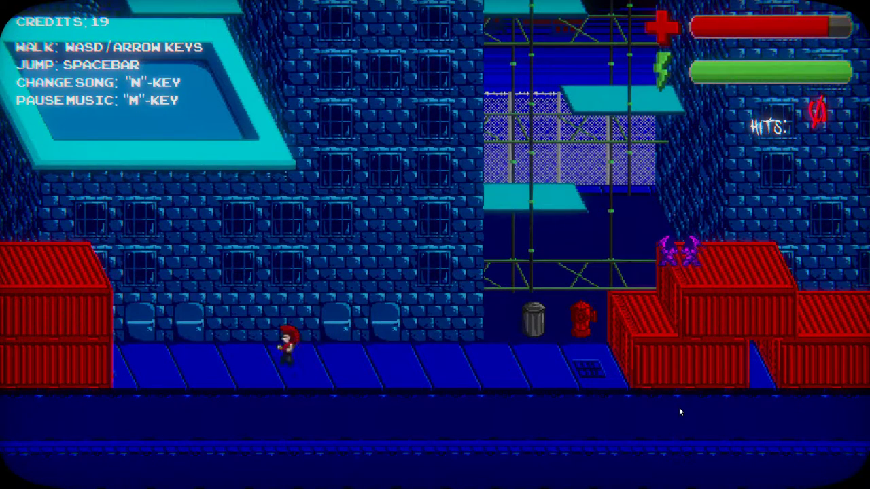
# - Swing the chain whip while stepping left and right along the sidewalk
pyautogui.press('a')
pyautogui.press('d')
pyautogui.click(679, 412)
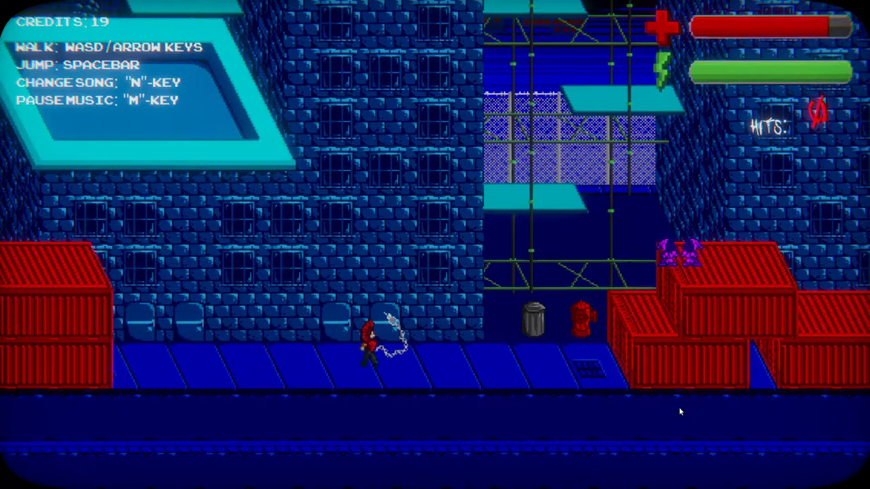
pyautogui.press('a')
pyautogui.click(679, 411)
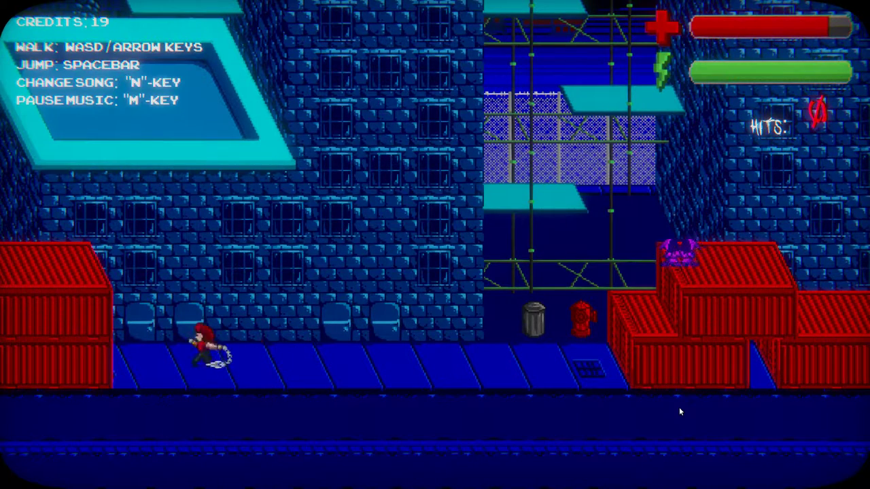
pyautogui.press('d')
pyautogui.click(679, 411)
pyautogui.press('d')
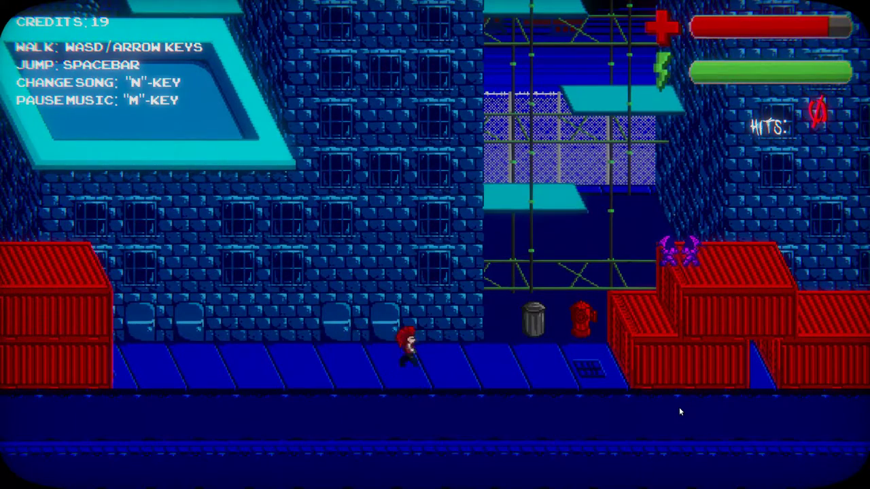
# - Walk back and forth past the trash can toward the crates
pyautogui.press('d')
pyautogui.press('a')
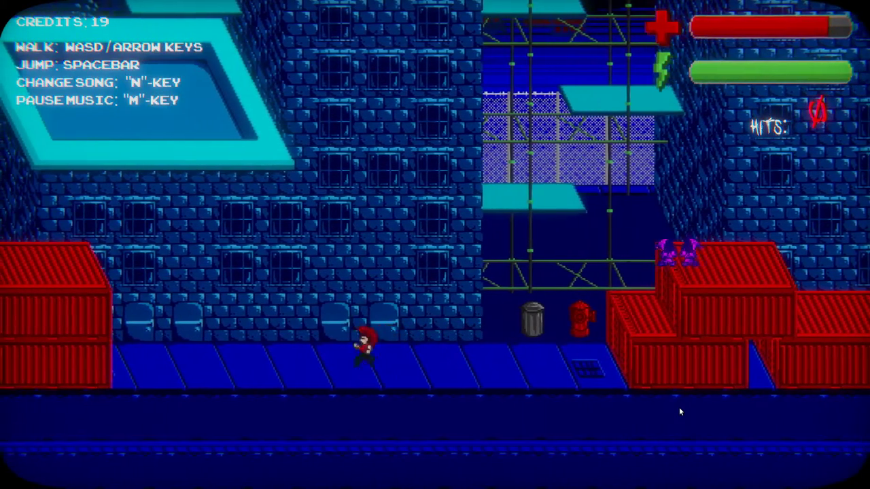
pyautogui.press('d')
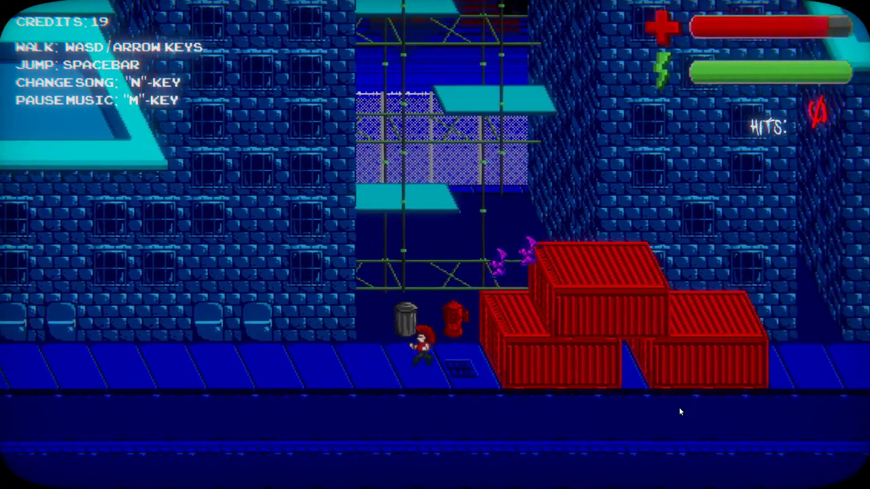
pyautogui.press('a')
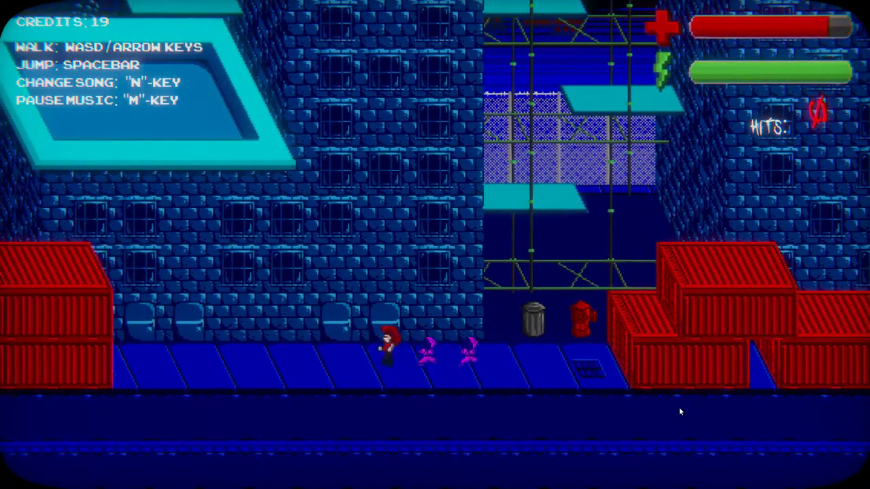
pyautogui.press('d')
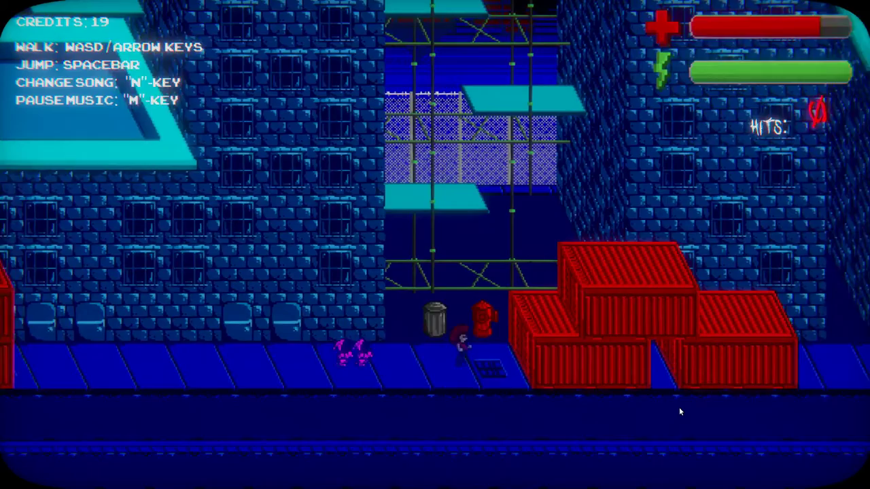
# - Whip both purple enemies into sparks and walk left to collect the yellow coins
pyautogui.press('d')
pyautogui.click(679, 412)
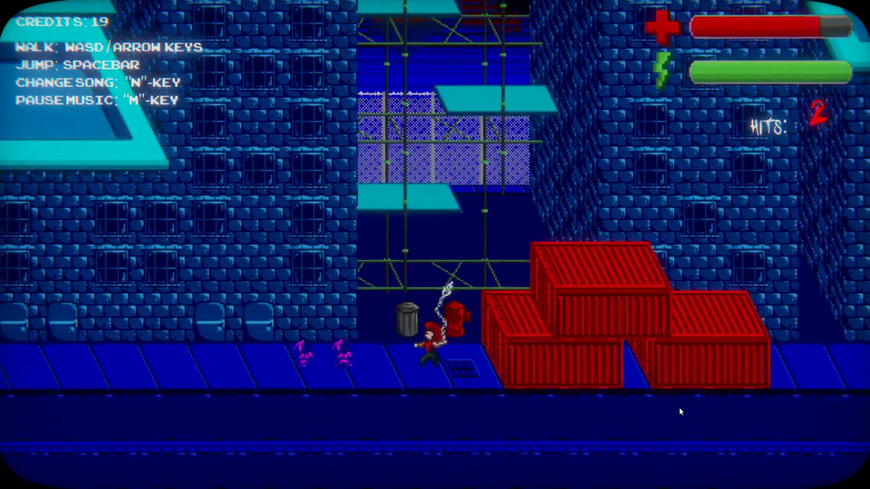
pyautogui.press('a')
pyautogui.click(679, 412)
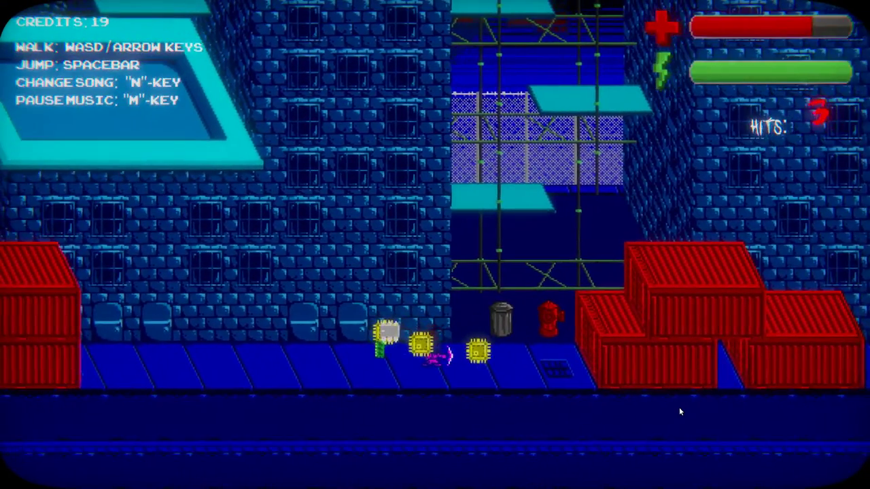
pyautogui.press('a')
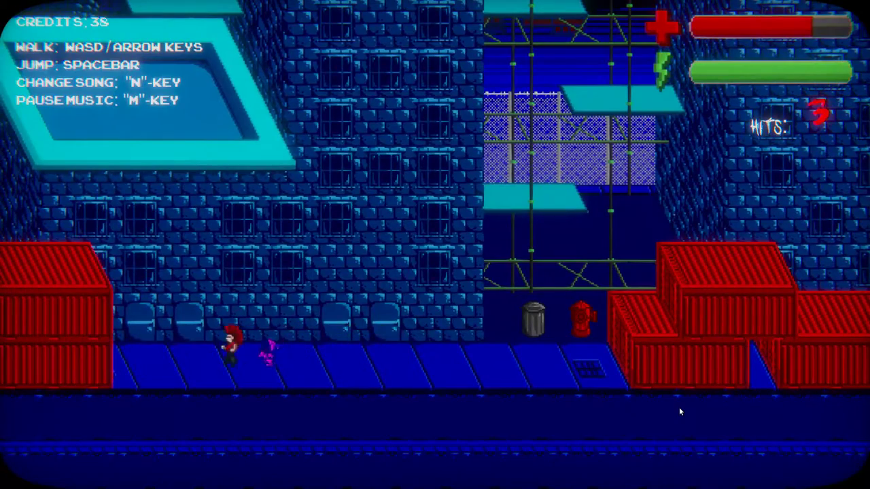
# - Lash the remaining purple enemy until it drops a chip, then pick the chip up
pyautogui.press('a')
pyautogui.press('d')
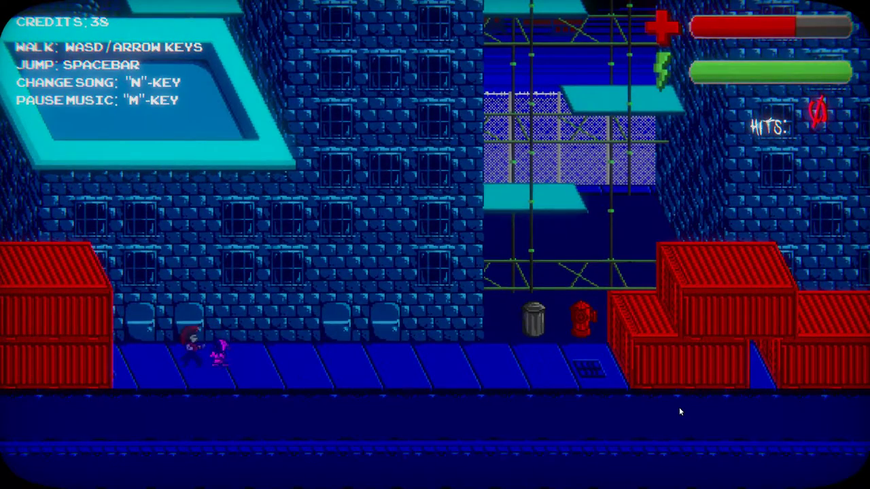
pyautogui.click(680, 409)
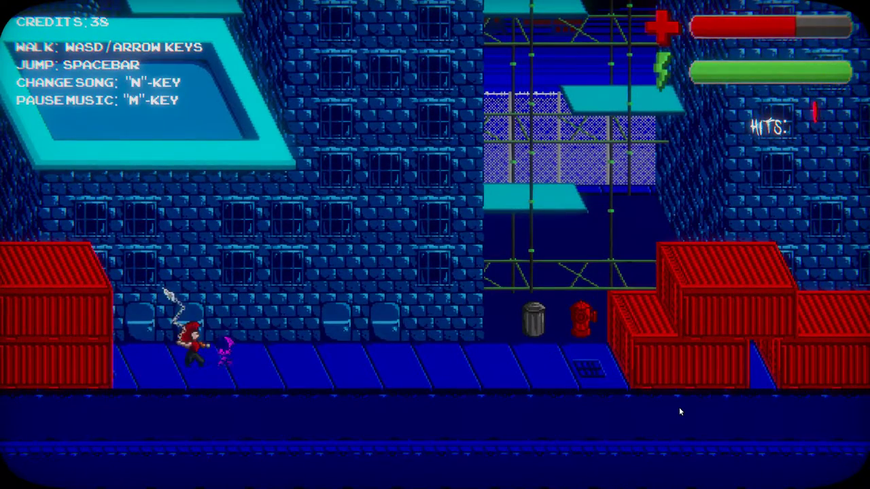
pyautogui.click(679, 412)
pyautogui.press('d')
pyautogui.click(679, 412)
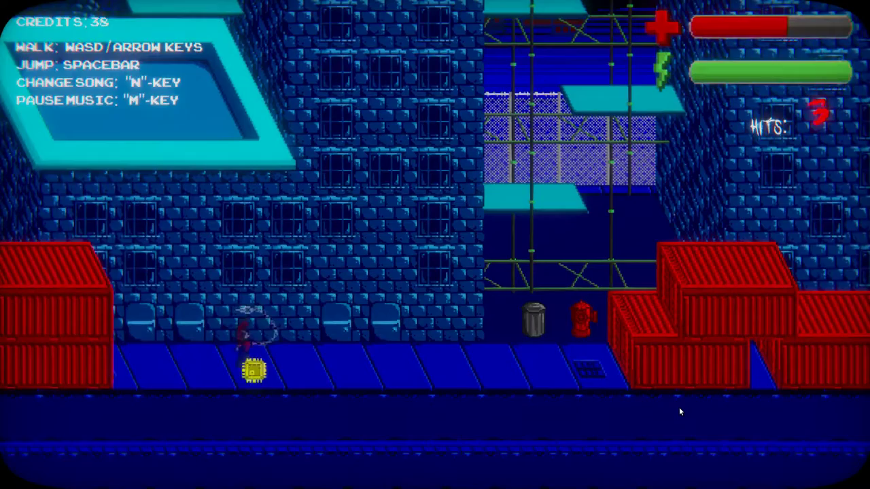
pyautogui.press('d')
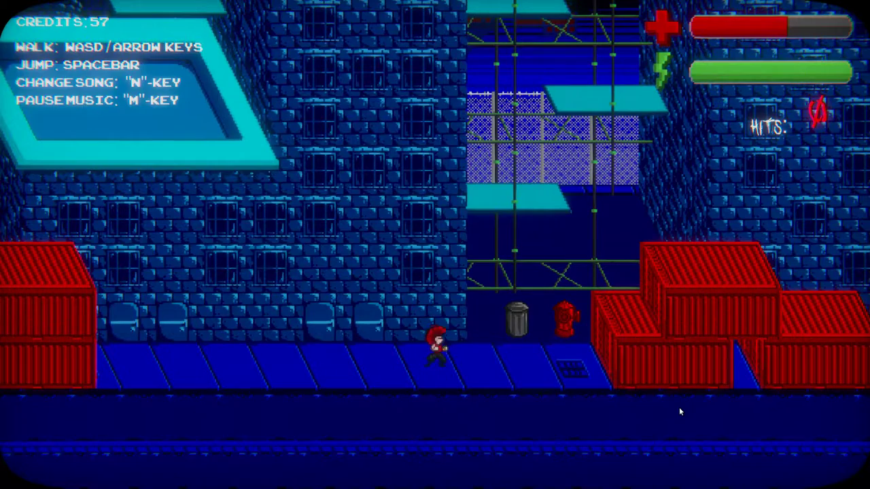
pyautogui.press('a')
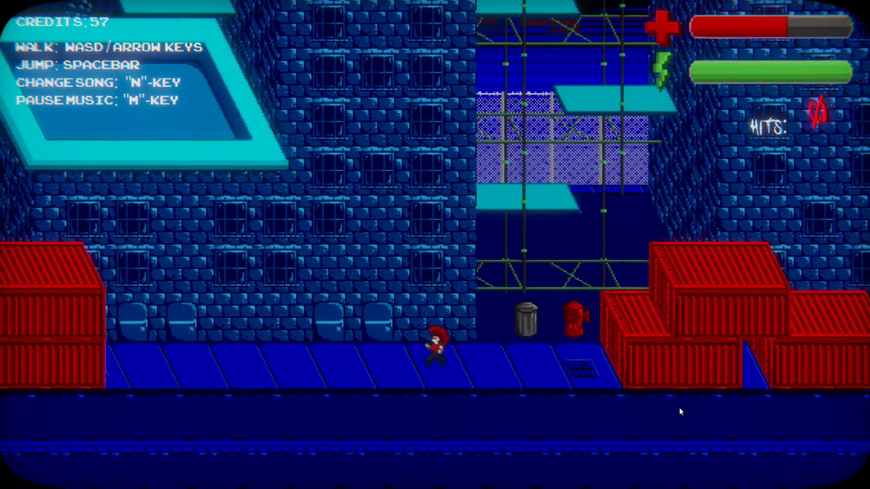
pyautogui.press('a')
pyautogui.press('a')
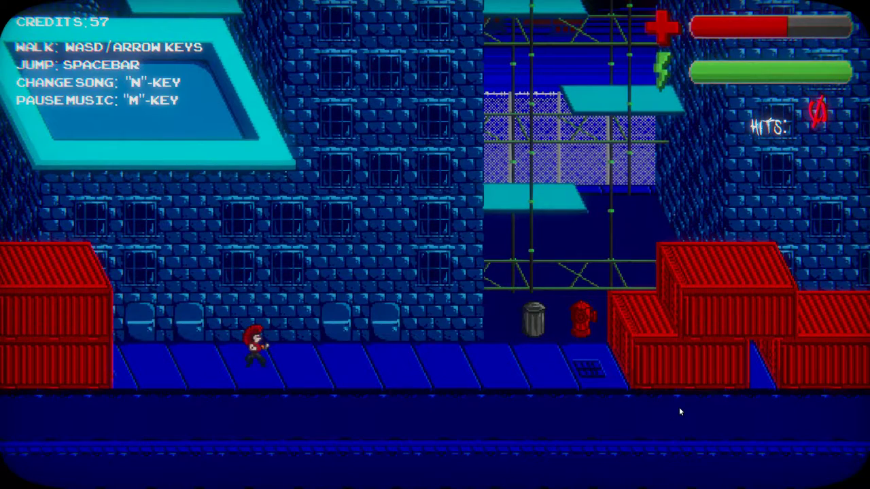
pyautogui.press('d')
pyautogui.press('d')
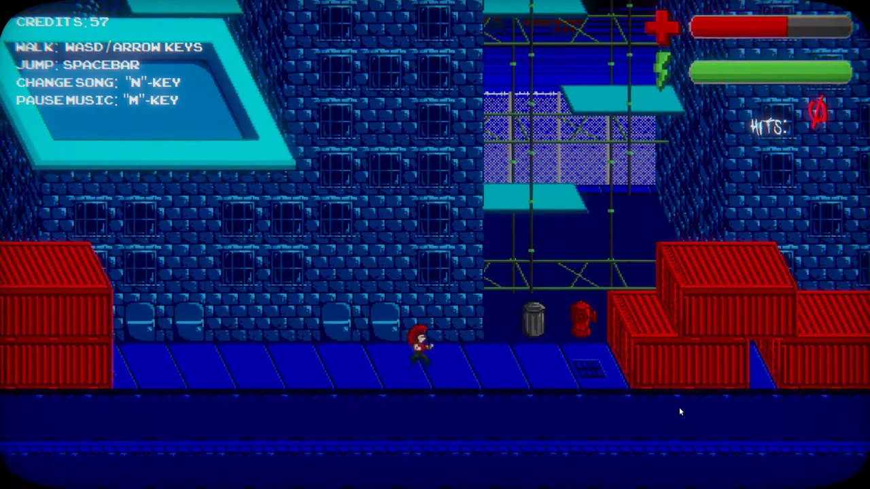
pyautogui.press('a')
pyautogui.press('a')
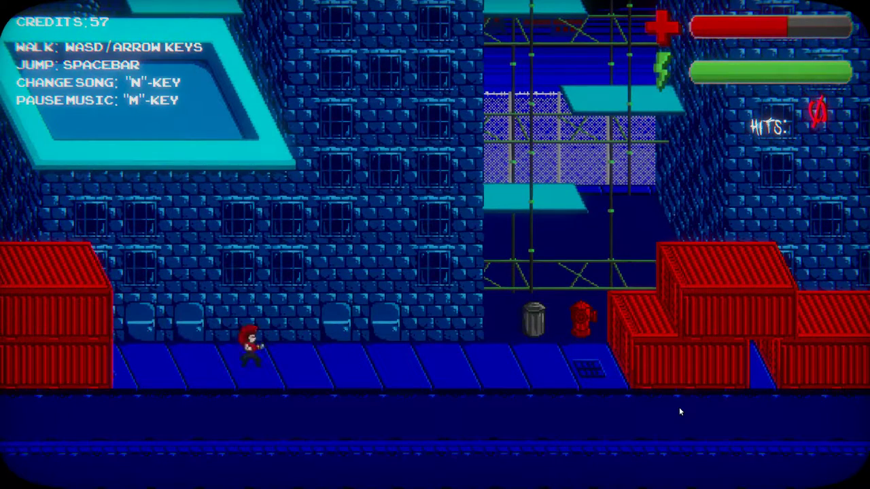
pyautogui.press('d')
pyautogui.press('d')
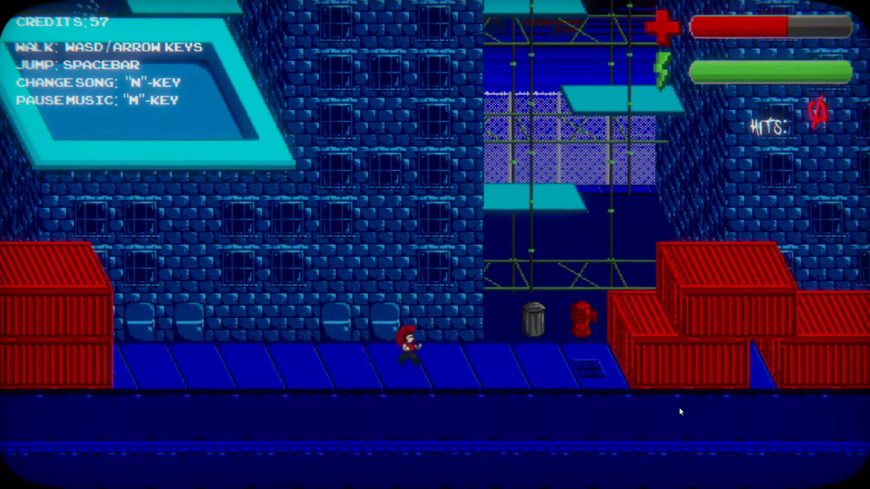
pyautogui.press('a')
pyautogui.press('a')
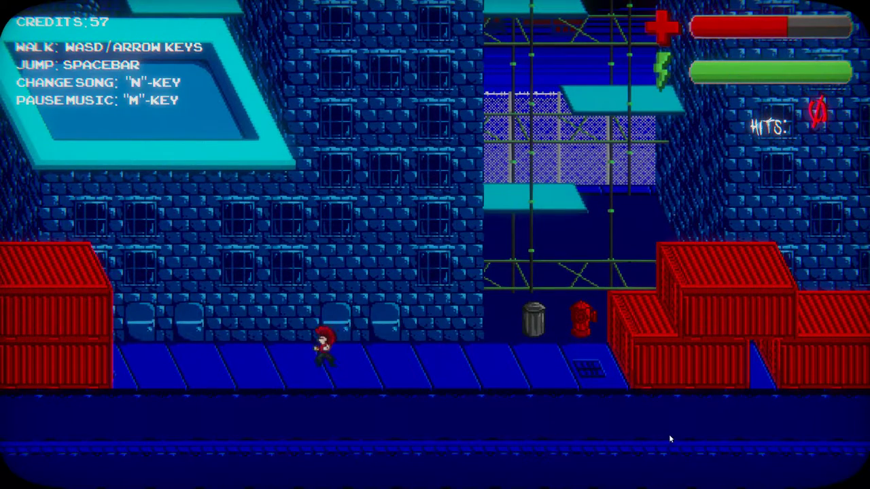
pyautogui.press('a')
pyautogui.press('a')
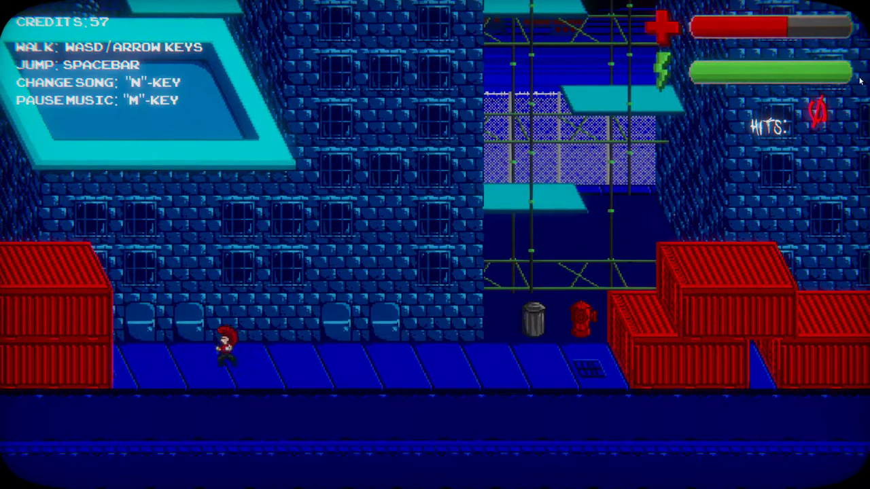
pyautogui.press('d')
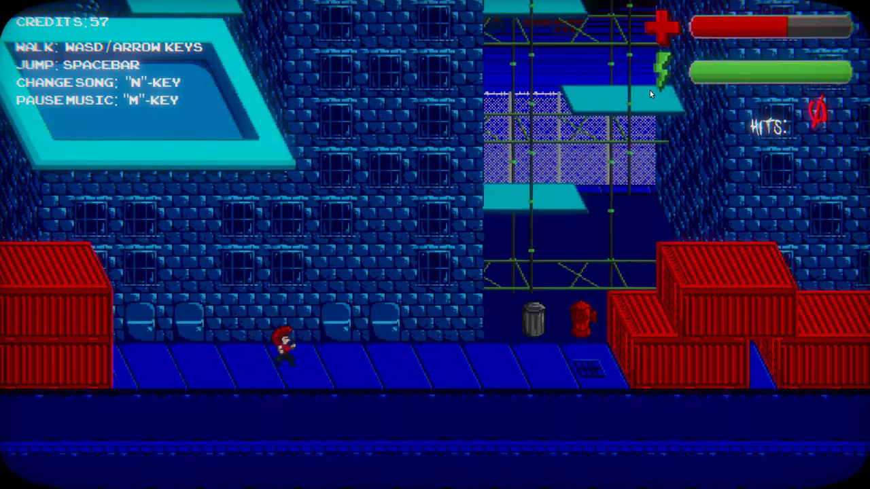
pyautogui.press('a')
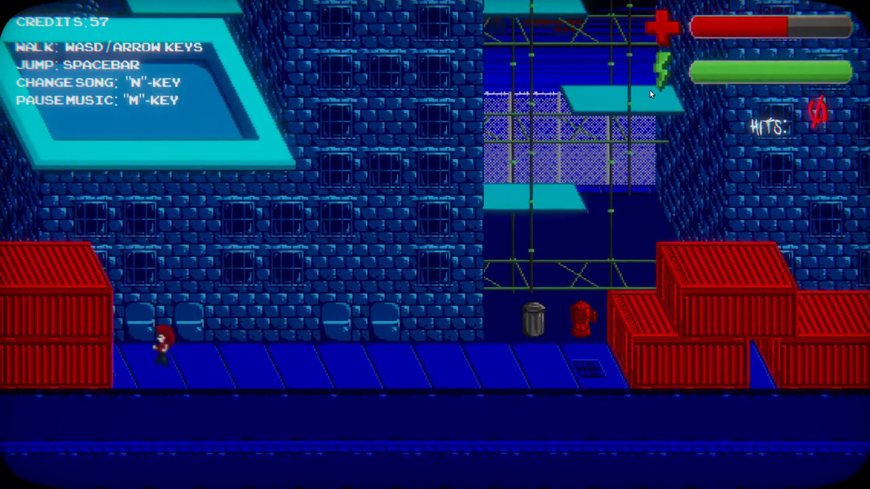
pyautogui.press('d')
pyautogui.press('d')
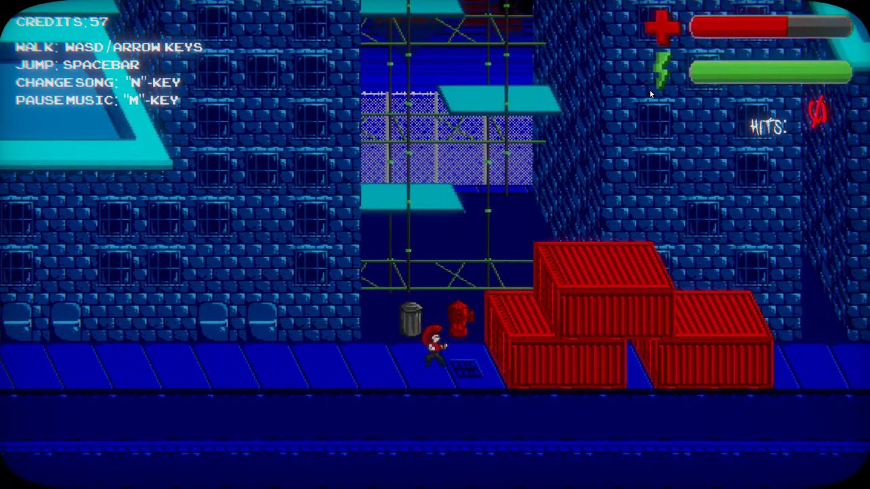
pyautogui.press('a')
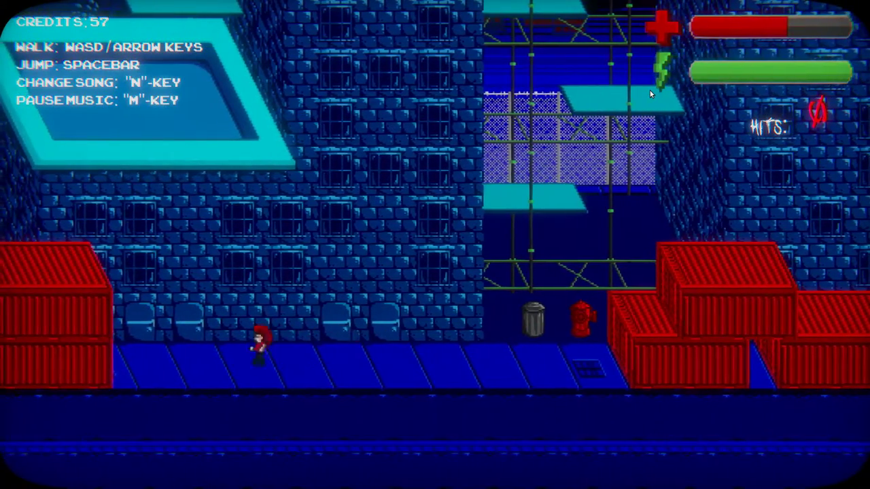
pyautogui.press('d')
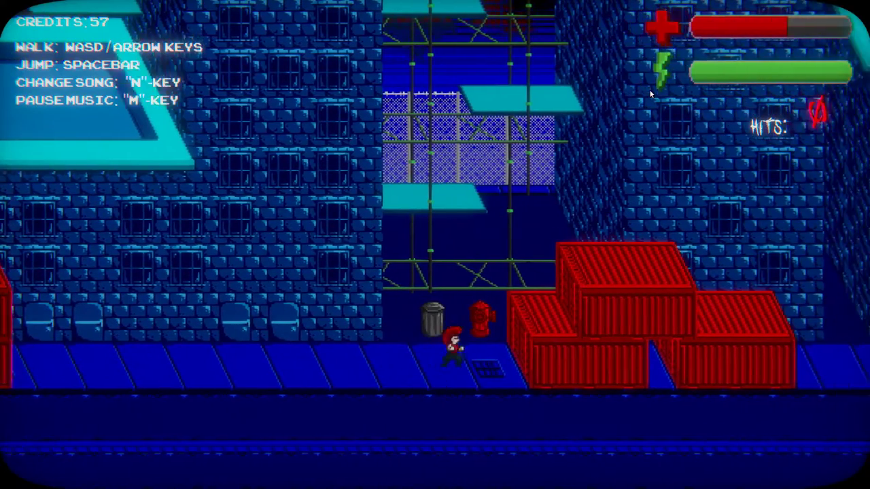
pyautogui.press('a')
pyautogui.press('d')
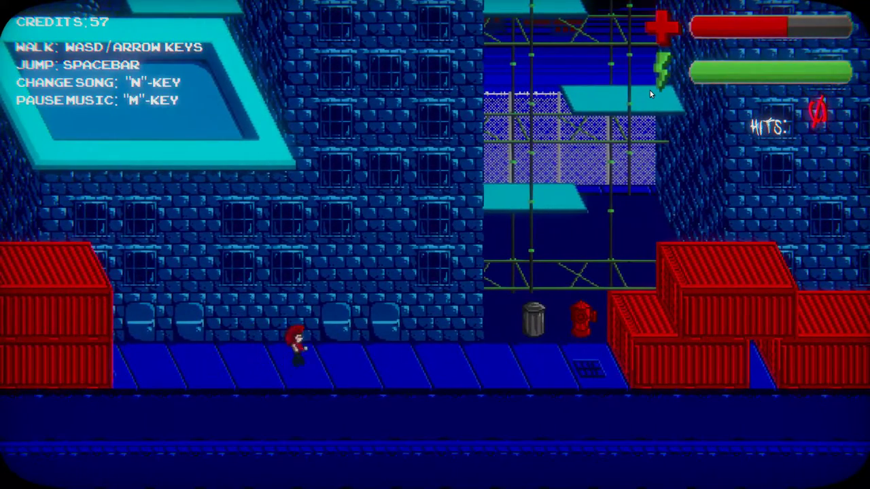
pyautogui.press('d')
pyautogui.press('a')
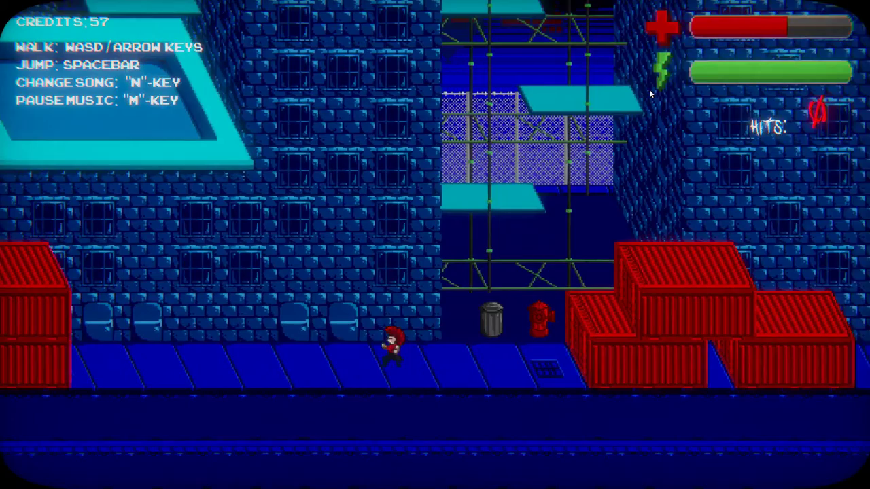
pyautogui.press('d')
# - Walk the hero right and back left, swinging the chain whip repeatedly
pyautogui.click(650, 91)
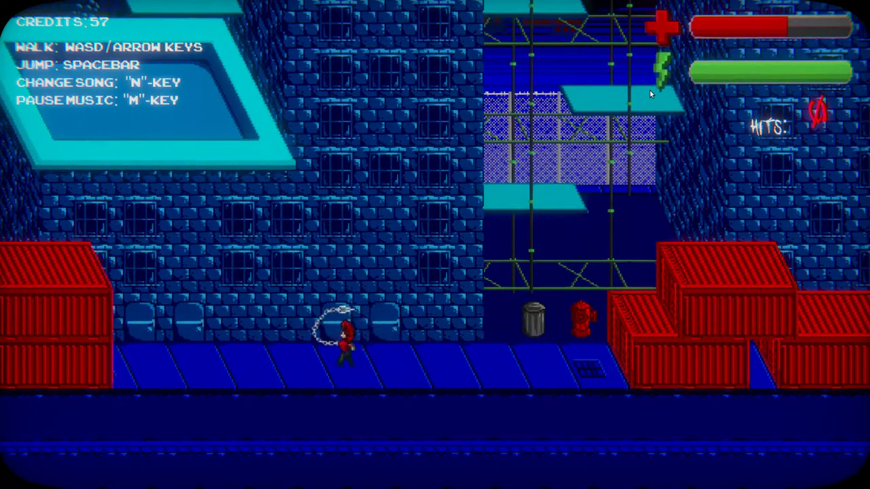
pyautogui.press('a')
pyautogui.click(650, 91)
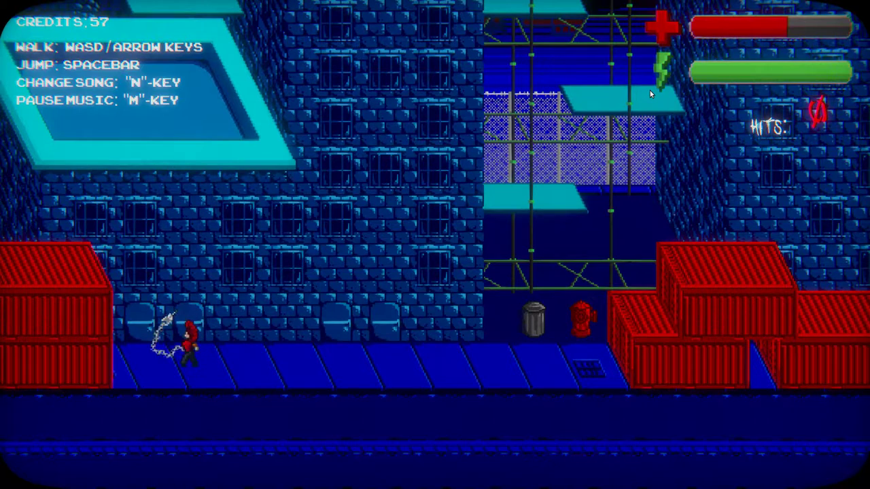
pyautogui.press('d')
pyautogui.click(649, 91)
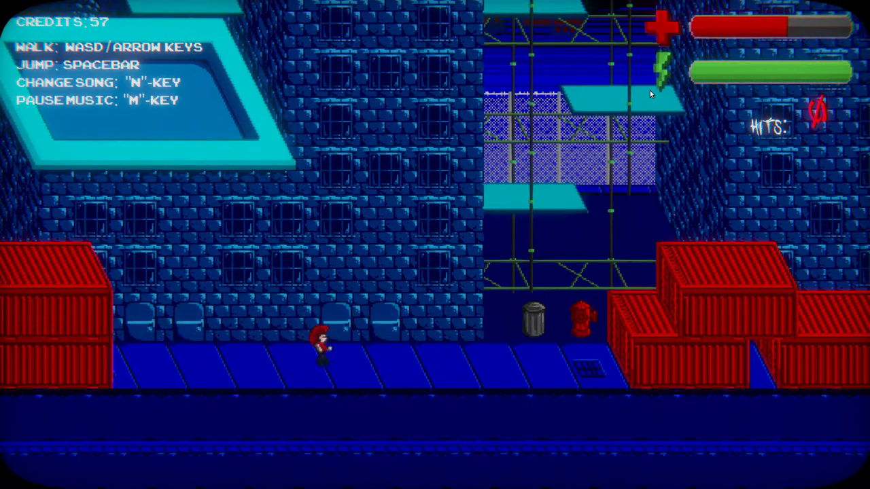
pyautogui.press('d')
pyautogui.click(649, 90)
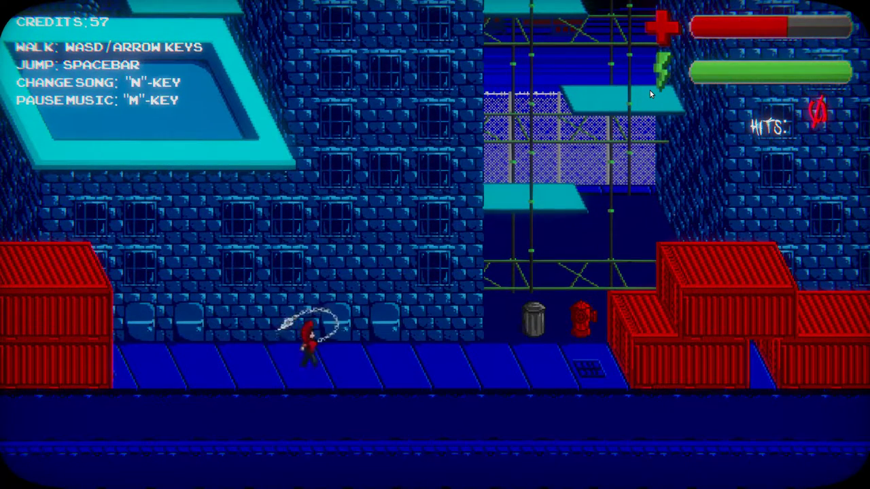
pyautogui.press('d')
pyautogui.press('a')
pyautogui.click(649, 91)
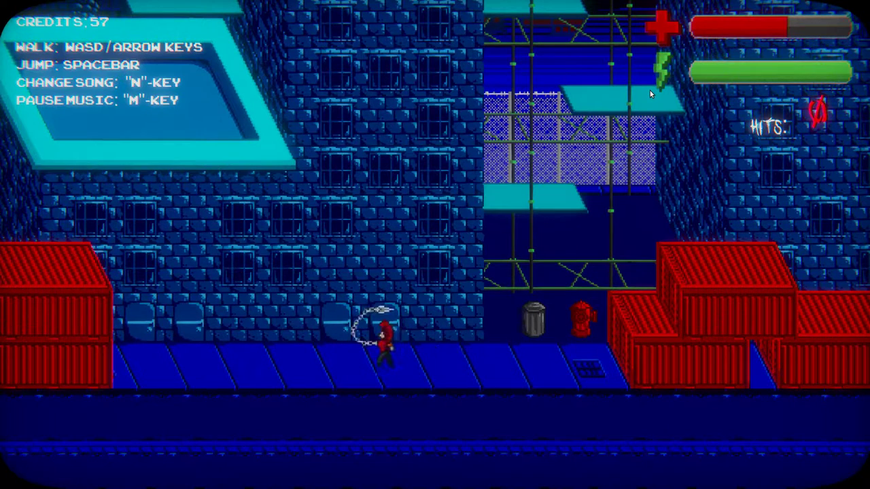
pyautogui.click(650, 90)
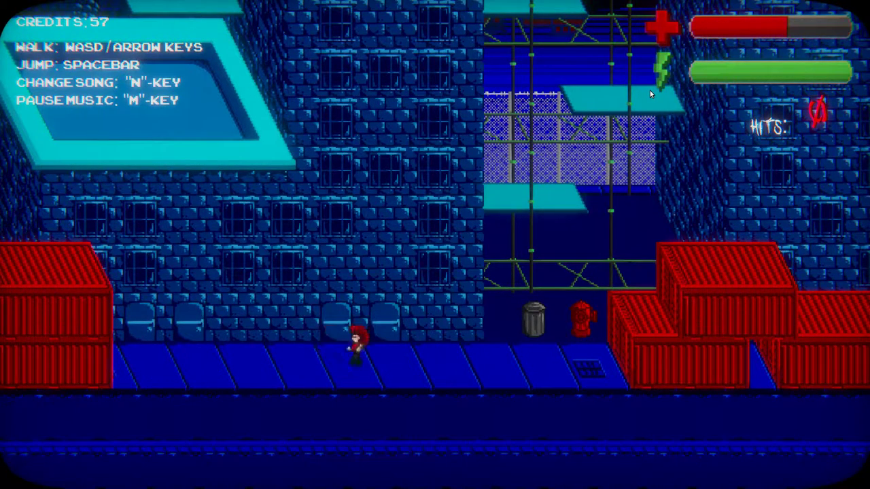
# - Keep whipping the chain while walking the hero back to the right
pyautogui.press('a')
pyautogui.click(649, 90)
pyautogui.press('d')
pyautogui.click(650, 90)
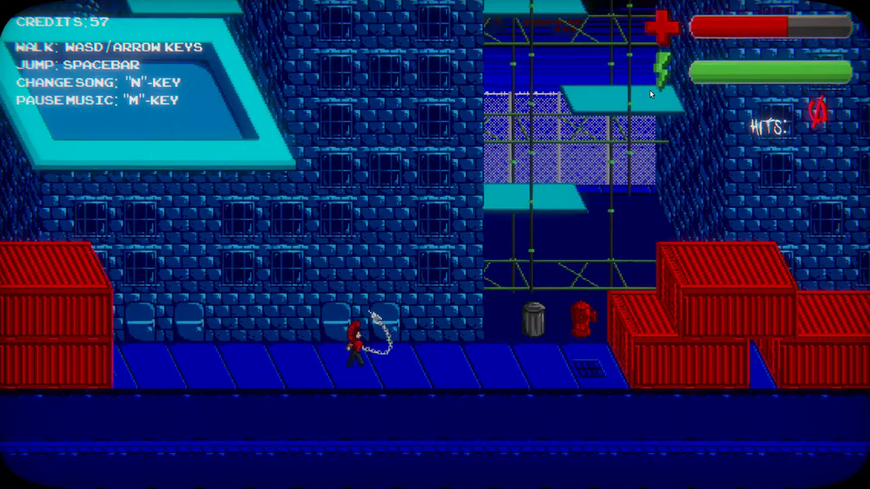
pyautogui.press('d')
pyautogui.click(650, 91)
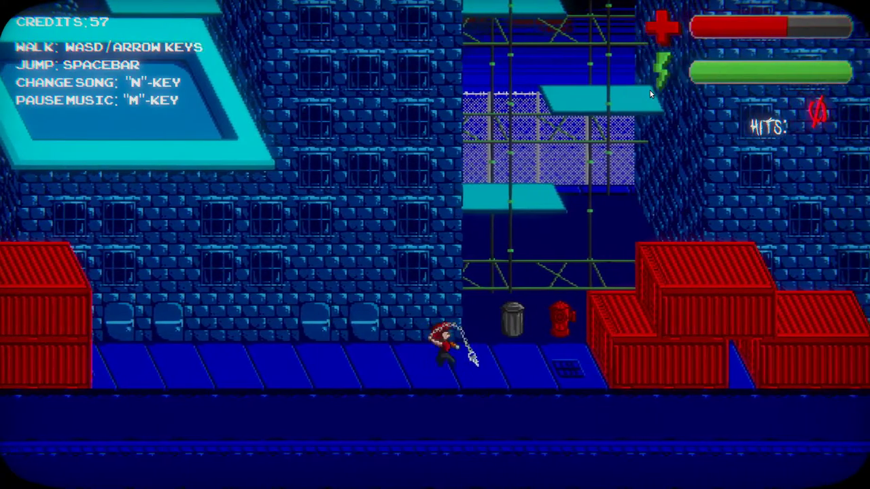
pyautogui.click(649, 91)
# - Whip leftward while walking left, then exit fullscreen and switch to GIMP's player_gun_anim.xcf
pyautogui.press('a')
pyautogui.click(650, 91)
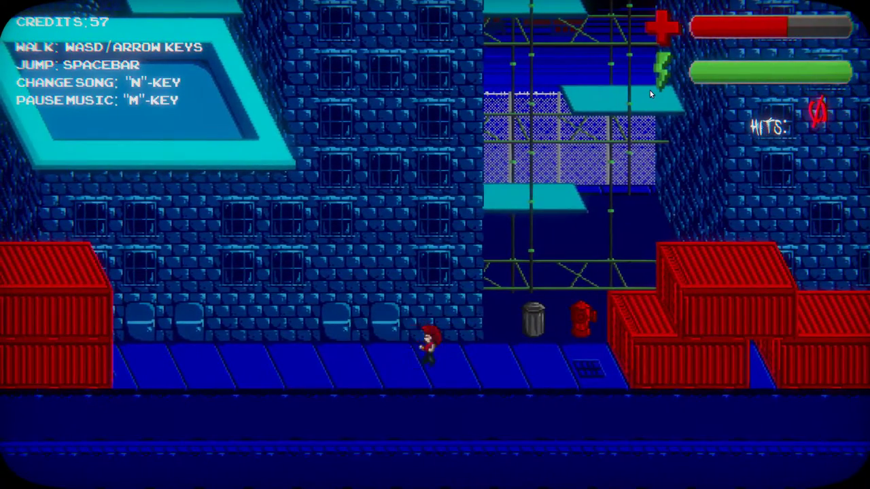
pyautogui.press('a')
pyautogui.click(650, 90)
pyautogui.press('a')
pyautogui.click(649, 90)
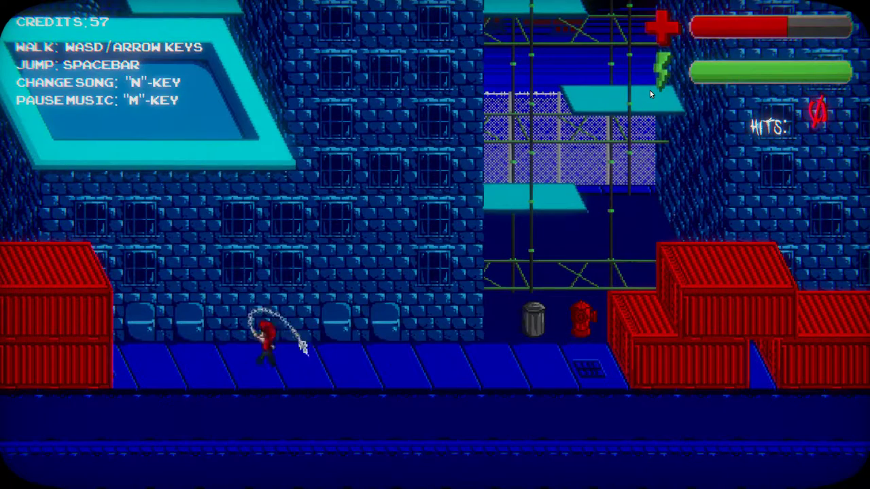
pyautogui.click(650, 90)
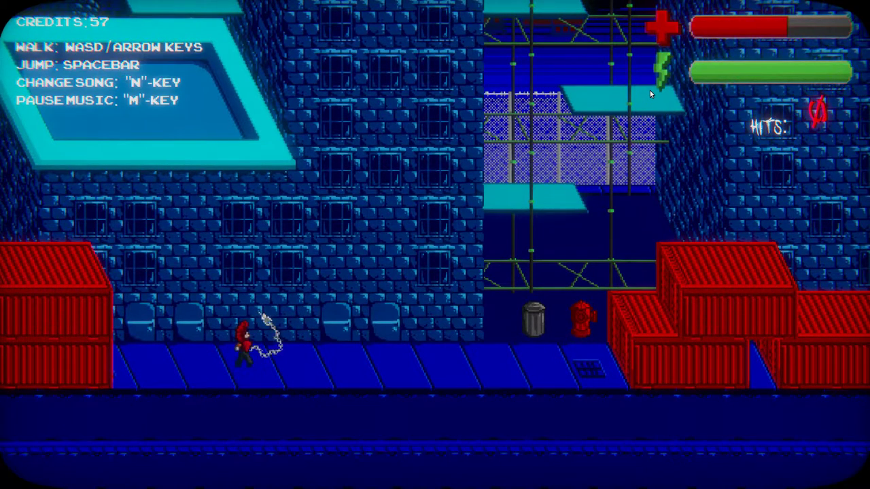
pyautogui.press('Escape')
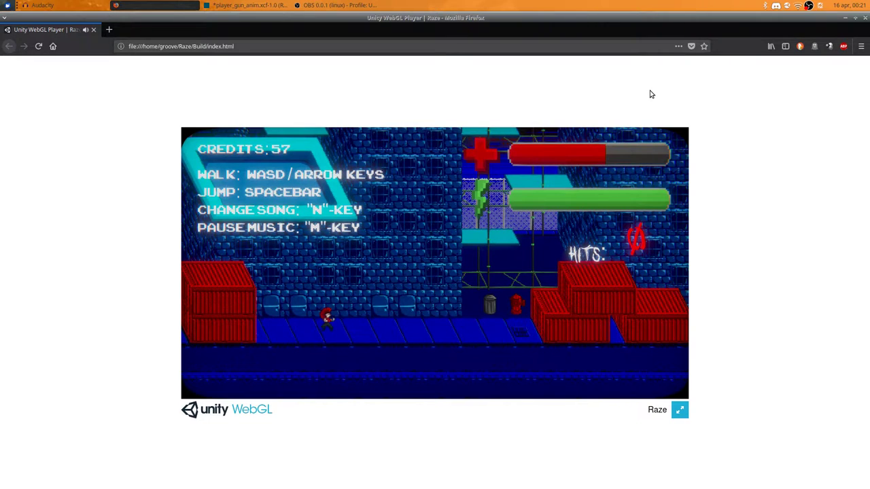
pyautogui.hotkey('alt', 'Tab')
pyautogui.hotkey('alt', 'Tab')
pyautogui.hotkey('alt', 'Tab')
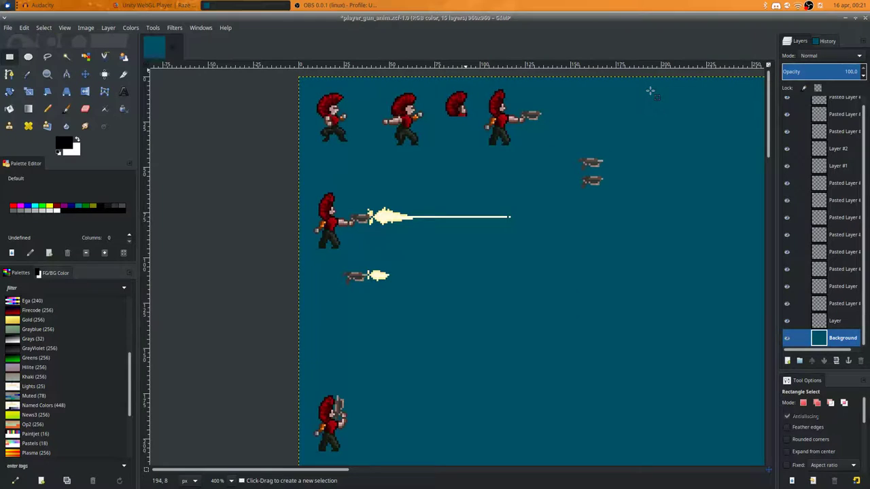
pyautogui.keyDown('ctrl'); pyautogui.scroll(1, 397, 166); pyautogui.keyUp('ctrl')
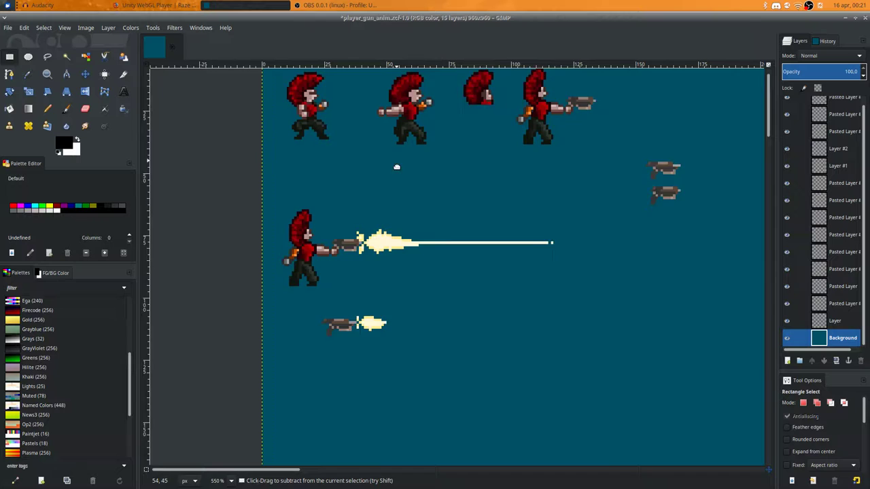
pyautogui.moveTo(397, 167); pyautogui.dragTo(390, 243, button='middle')
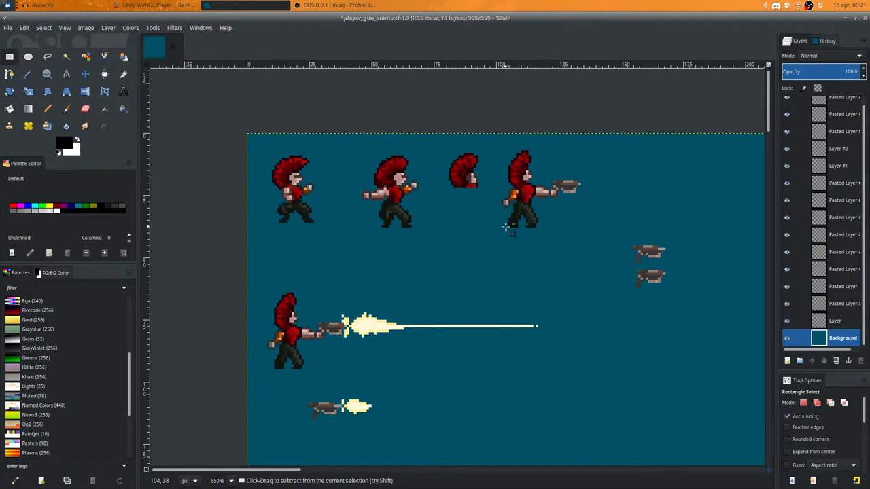
pyautogui.keyDown('ctrl'); pyautogui.scroll(1, 506, 227); pyautogui.keyUp('ctrl')
pyautogui.moveTo(259, 275); pyautogui.dragTo(321, 281, button='middle')
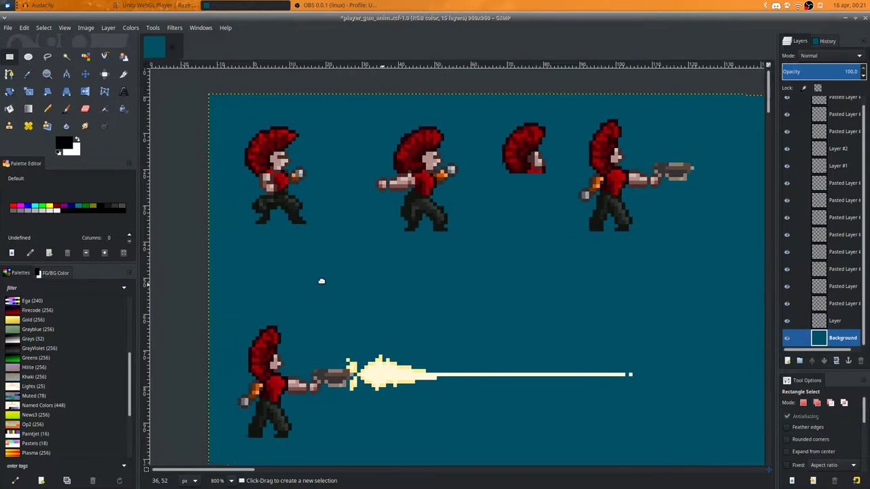
pyautogui.hscroll(2, 320, 282)
pyautogui.hscroll(2, 565, 327)
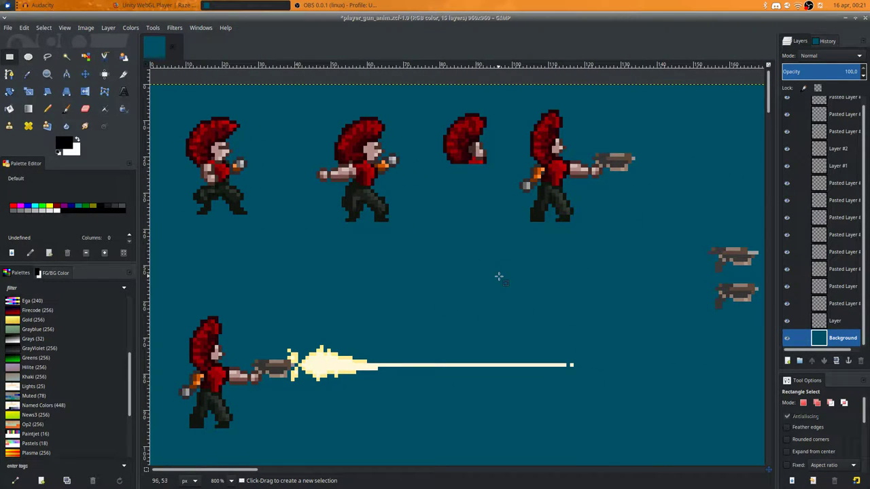
pyautogui.moveTo(633, 336); pyautogui.dragTo(649, 238, button='middle')
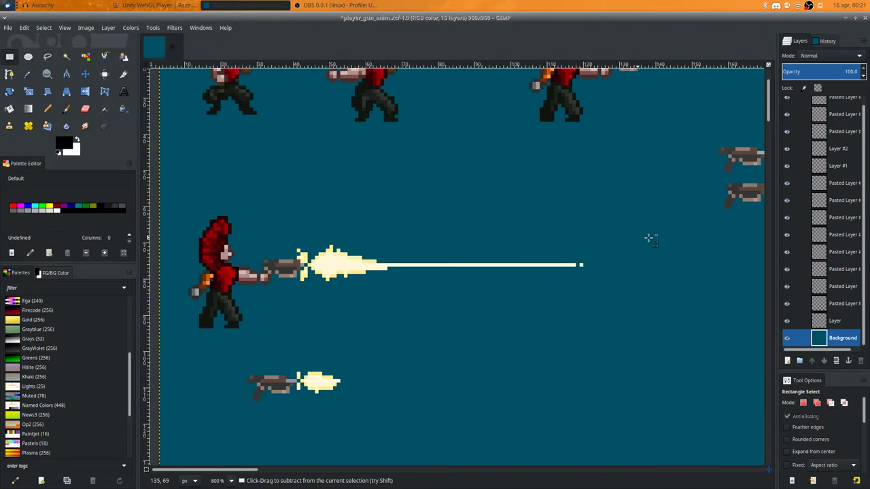
pyautogui.scroll(5, 649, 238)
pyautogui.hscroll(-1, 649, 238)
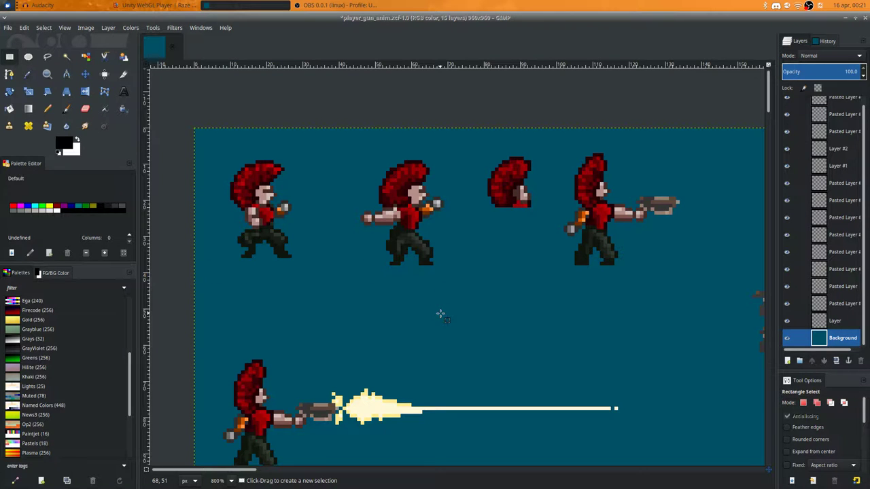
pyautogui.scroll(-12, 493, 297)
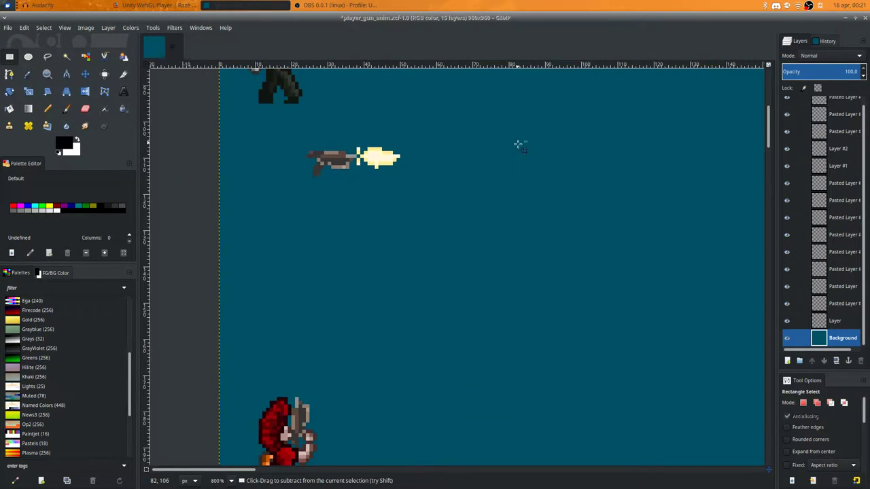
pyautogui.scroll(-5, 503, 204)
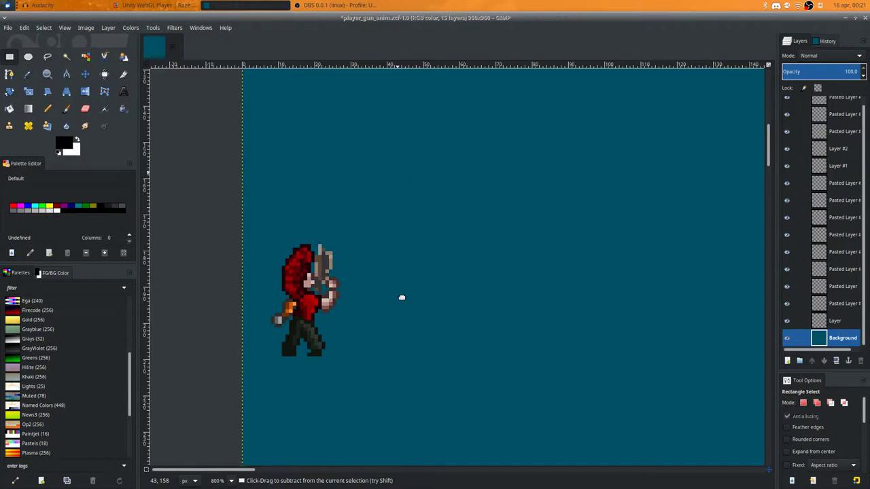
pyautogui.scroll(3, 411, 291)
pyautogui.scroll(-3, 426, 282)
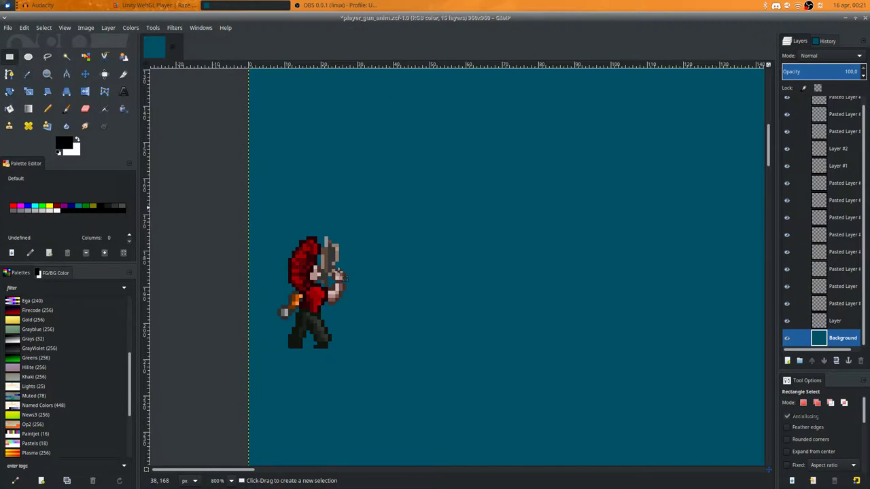
pyautogui.scroll(5, 407, 204)
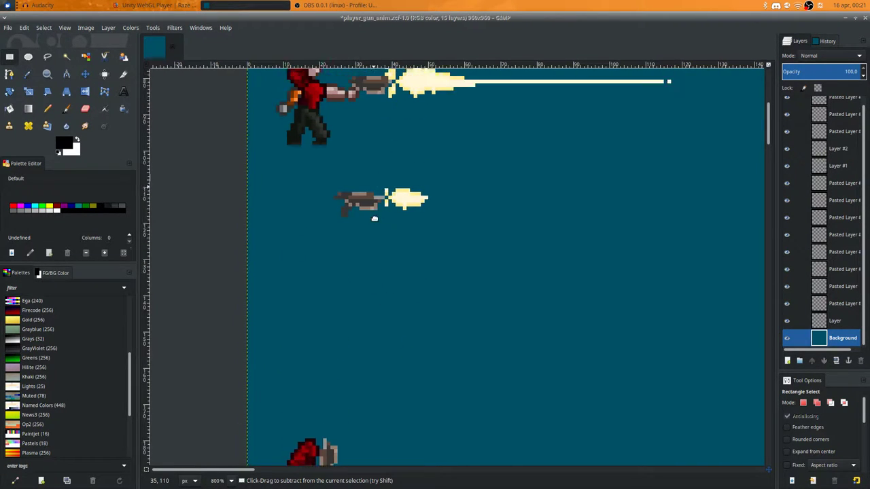
pyautogui.scroll(3, 375, 218)
pyautogui.scroll(2, 442, 287)
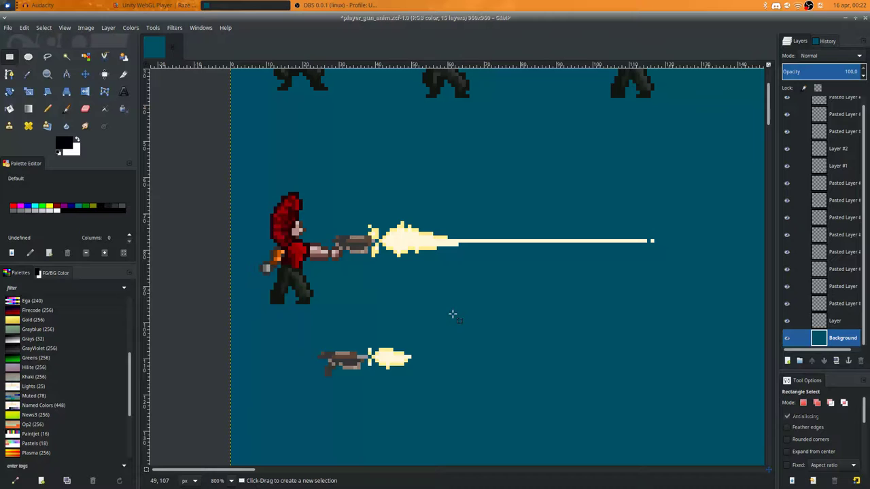
pyautogui.scroll(5, 519, 157)
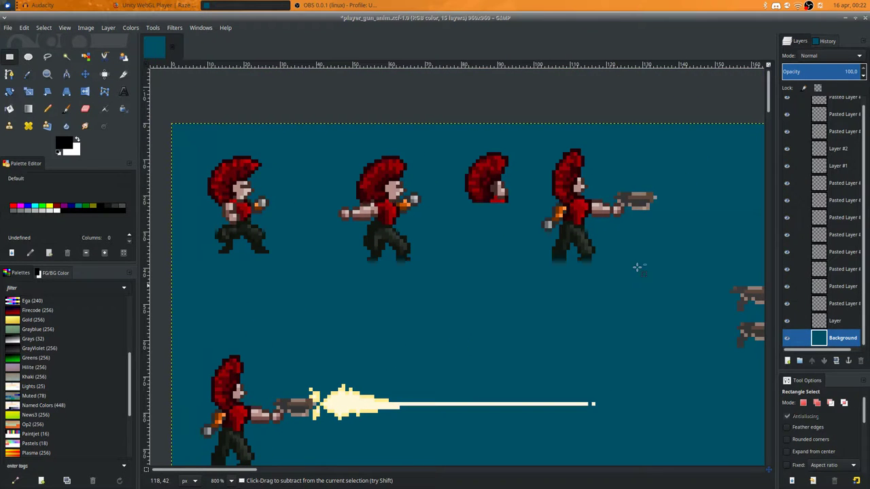
pyautogui.hscroll(3, 611, 258)
pyautogui.scroll(-1, 612, 258)
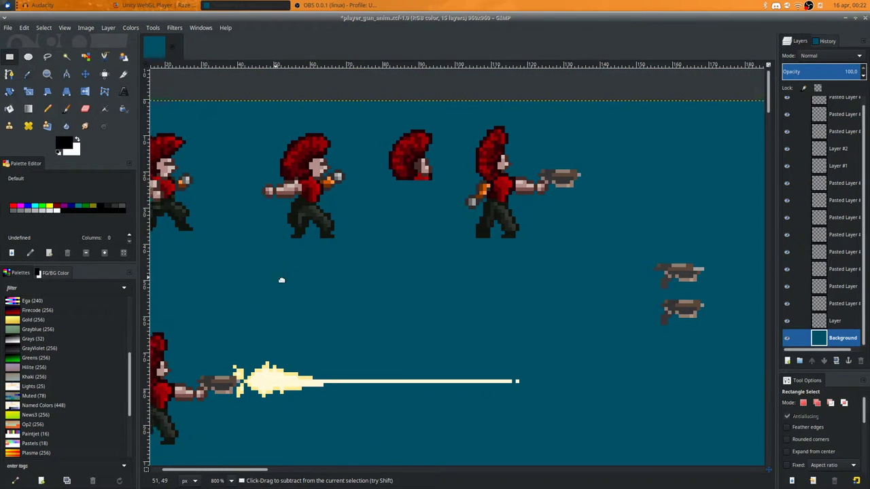
pyautogui.hscroll(-4, 437, 265)
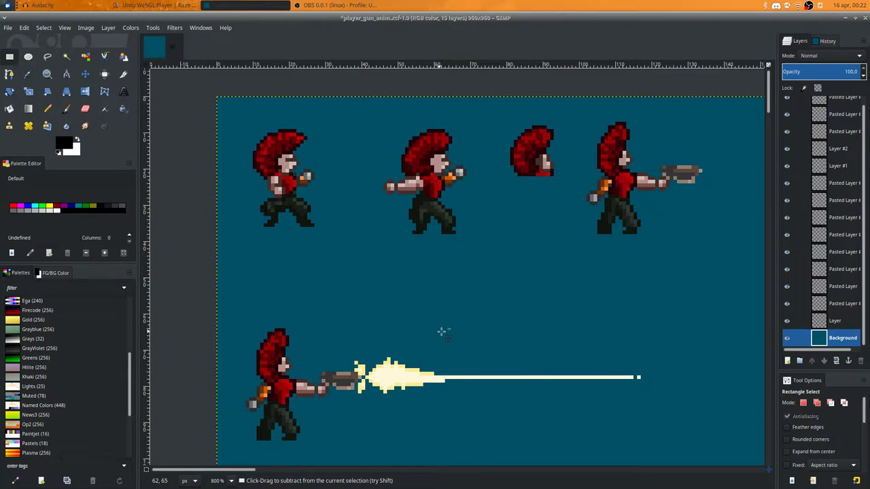
pyautogui.scroll(-3, 450, 245)
pyautogui.scroll(4, 451, 245)
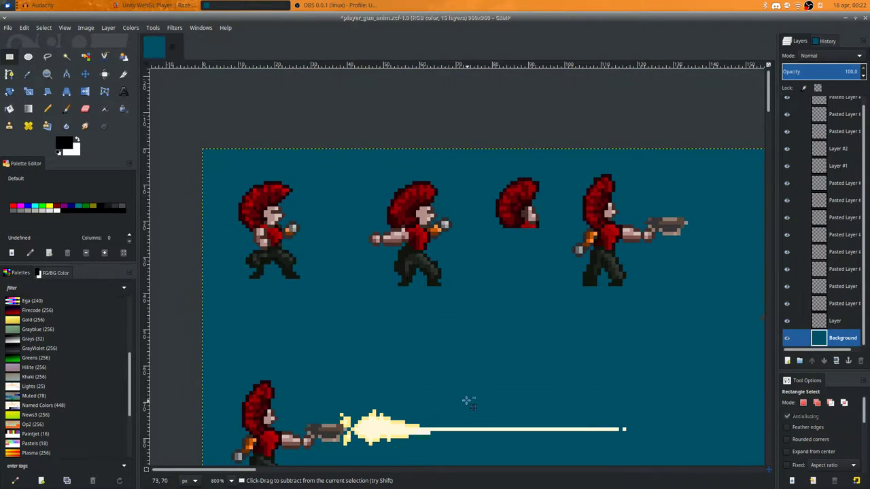
pyautogui.scroll(-2, 455, 386)
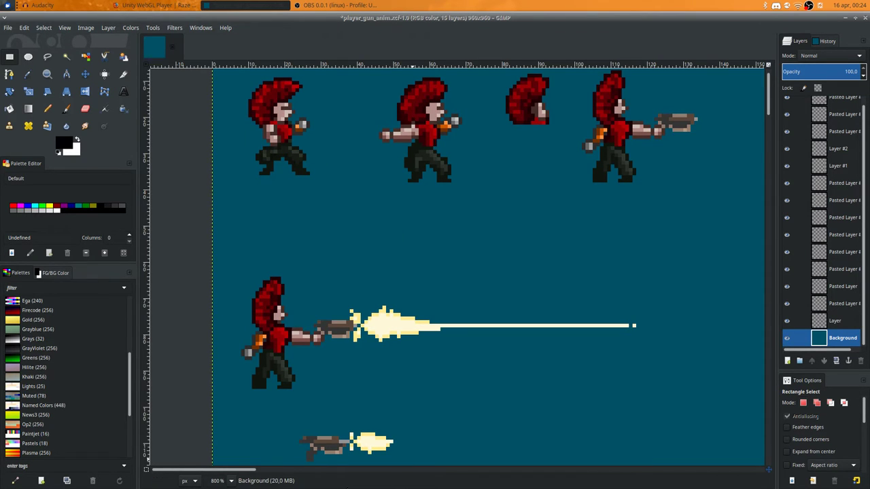
pyautogui.moveTo(229, 469)
pyautogui.mouseDown()
pyautogui.moveTo(259, 480)
pyautogui.moveTo(232, 480)
pyautogui.mouseUp()
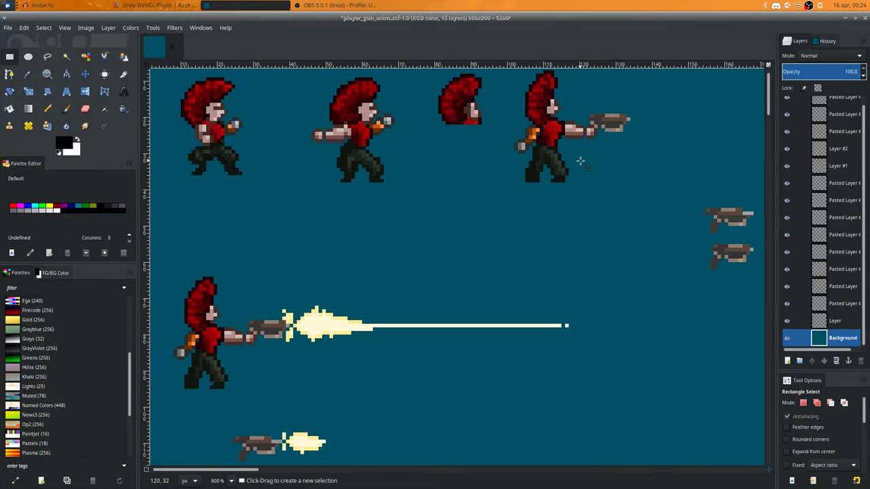